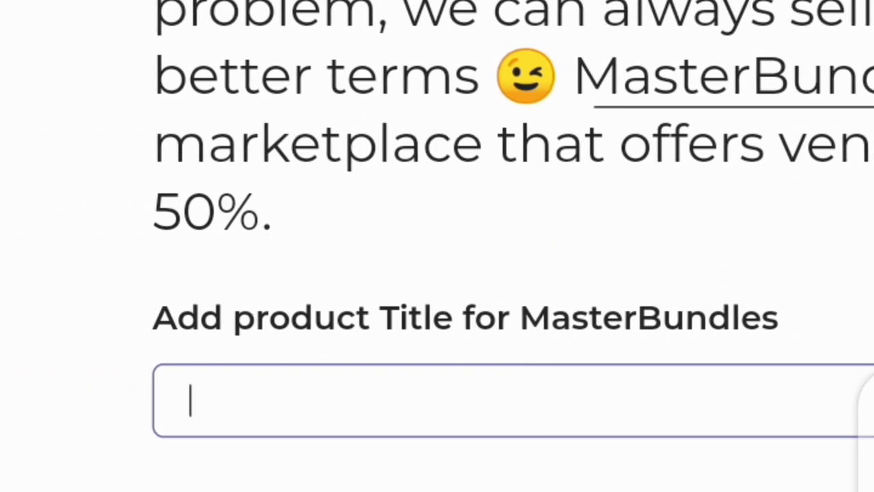
Enter "Bullet Journal For New Year Resolution" as the product title for MasterBundles.
type("Bullet Journal For New Year ")
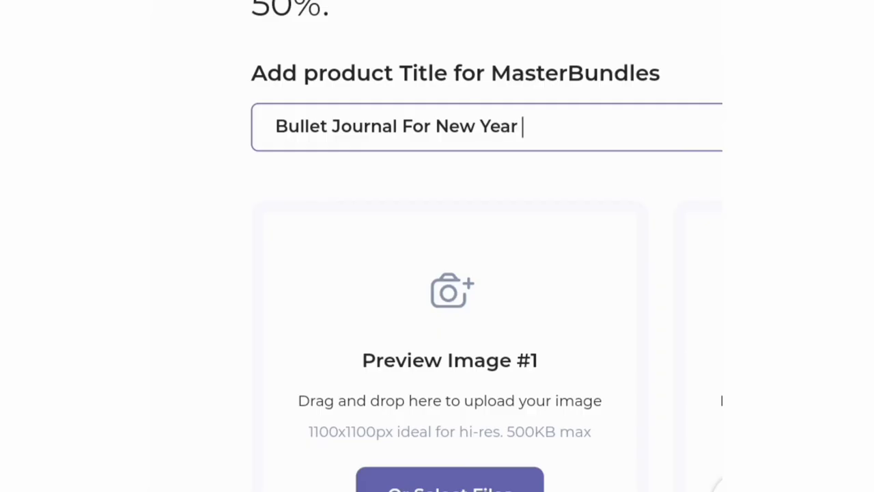
type("Reso")
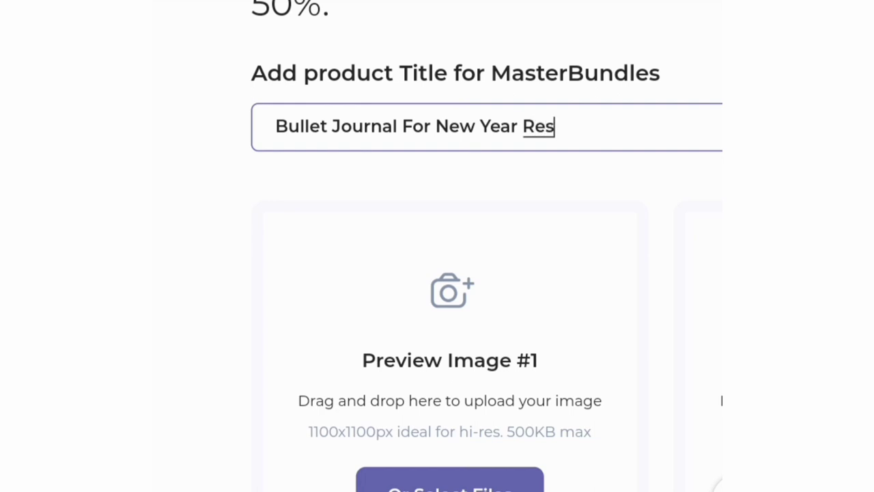
type("lution")
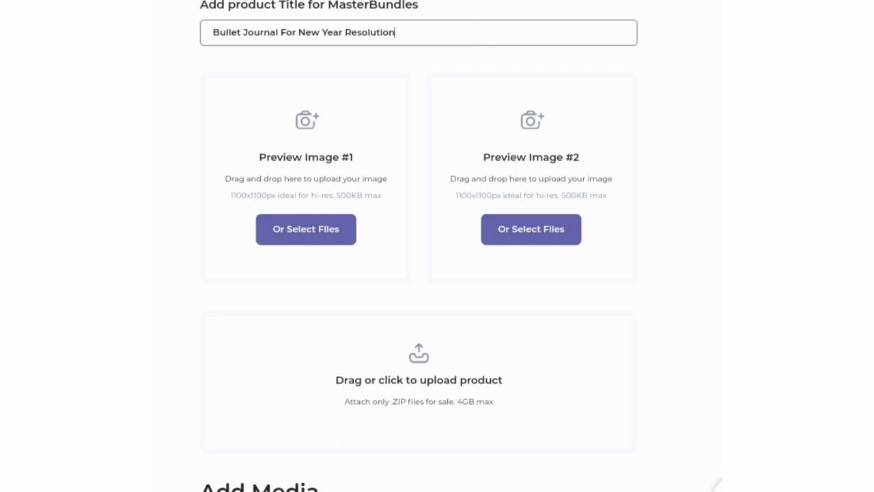
Upload the pink Bullet Journal collage as both Preview Image #1 and Preview Image #2.
left_click(306, 228)
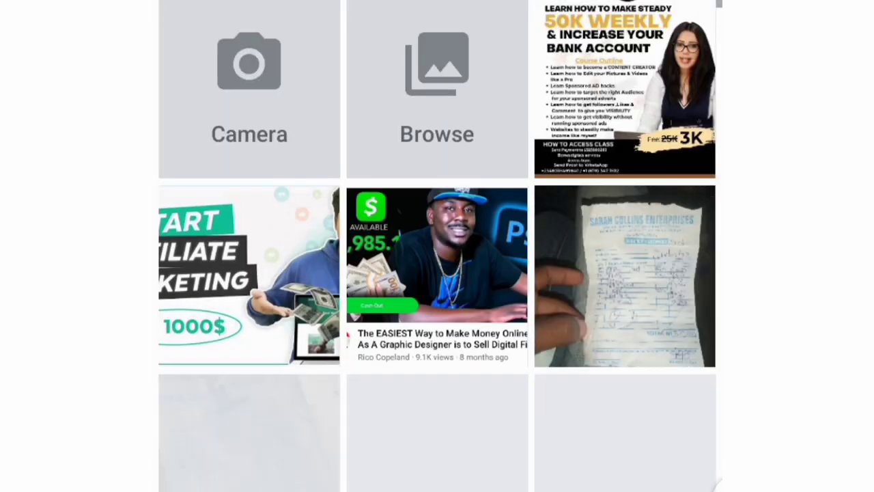
left_click(436, 89)
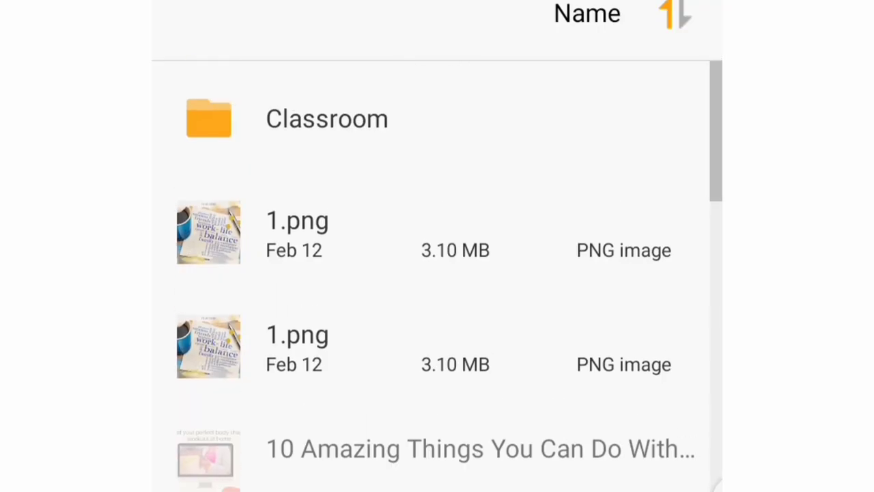
scroll(359, 246, "down", 3)
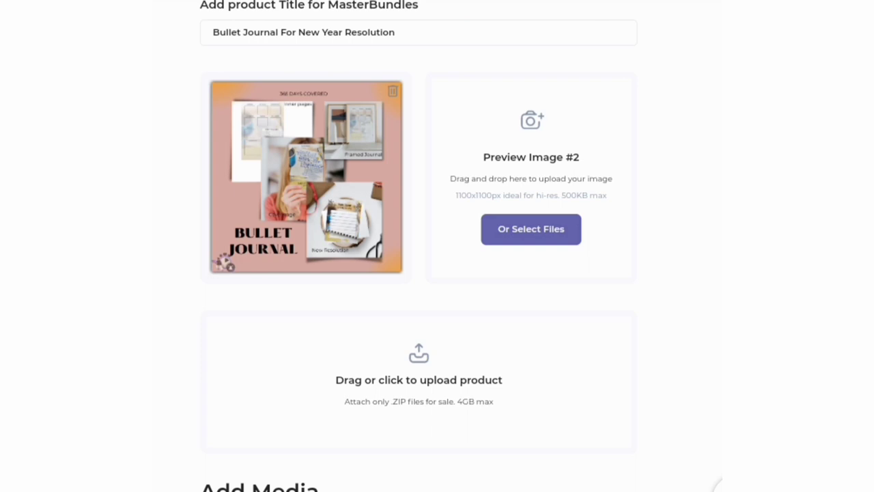
left_click(530, 229)
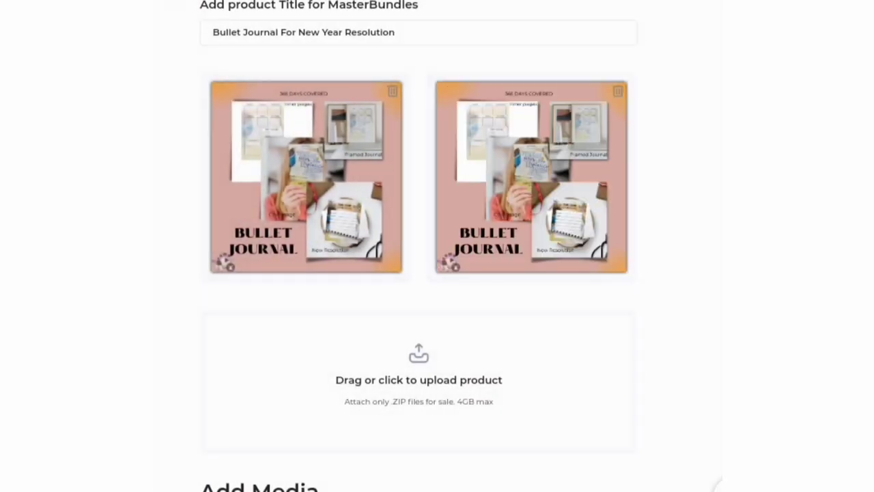
Upload the bullet journal product's ZIP file from the device's stored files.
scroll(419, 273, "down", 5)
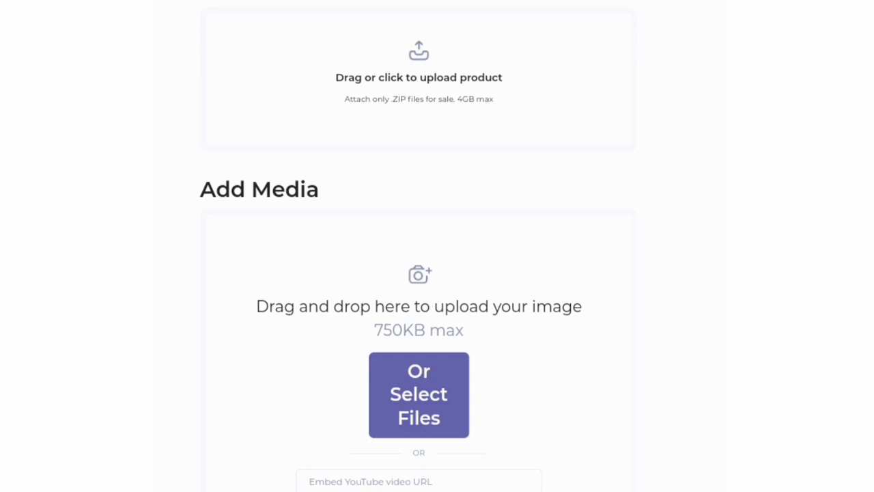
scroll(419, 274, "down", 1)
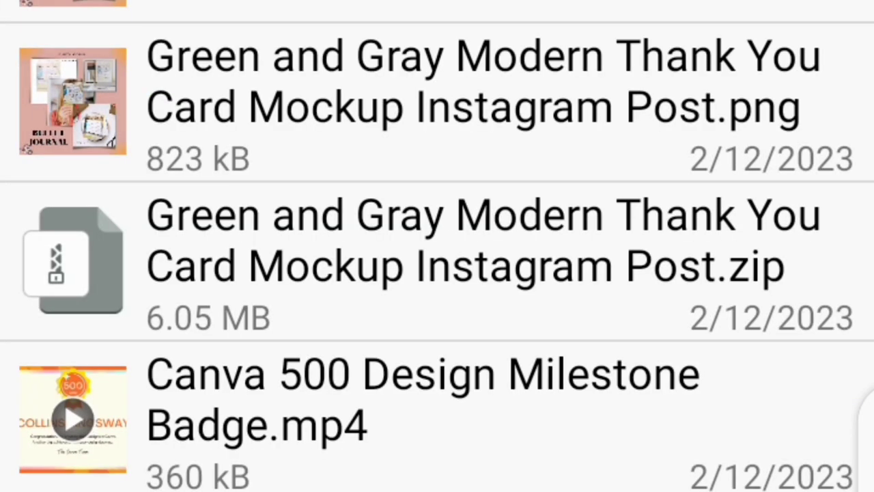
scroll(437, 246, "down", 10)
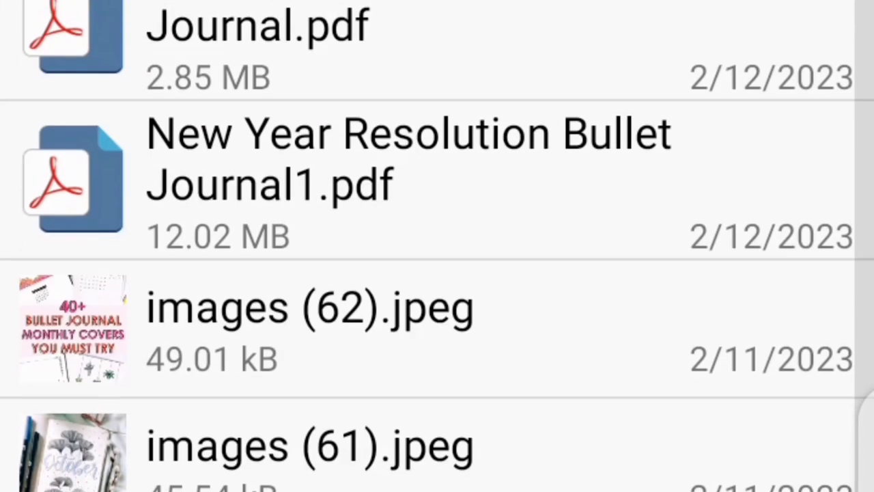
scroll(437, 246, "up", 4)
left_click(437, 124)
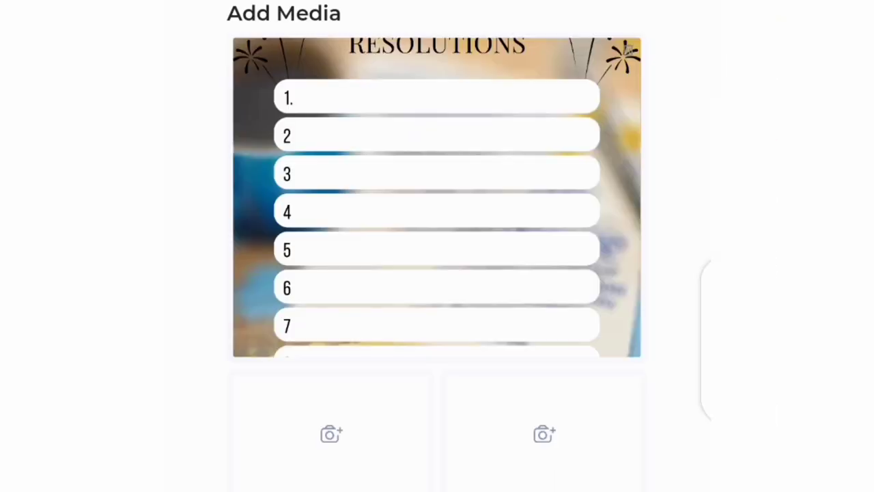
Add the Bullet Journal collage, framed planner, Smart Goals cover and phone mockup images to the product media.
scroll(437, 205, "down", 2)
scroll(437, 204, "up", 1)
scroll(437, 273, "down", 5)
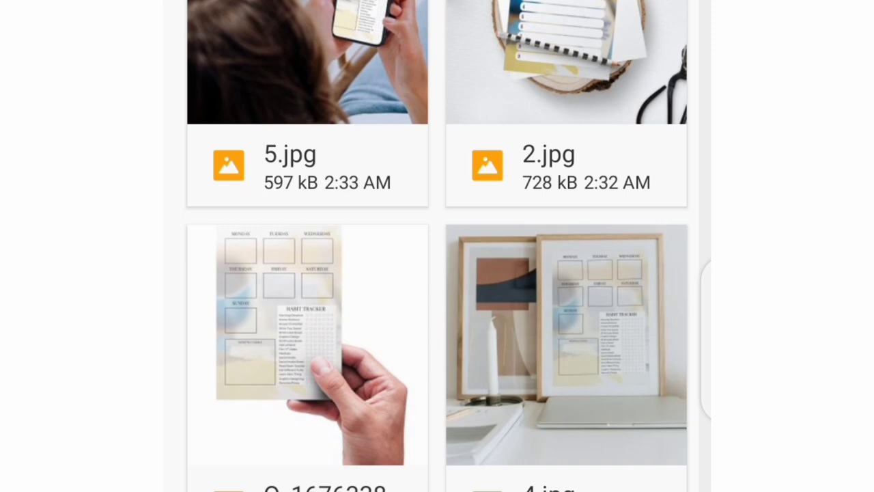
scroll(437, 246, "down", 7)
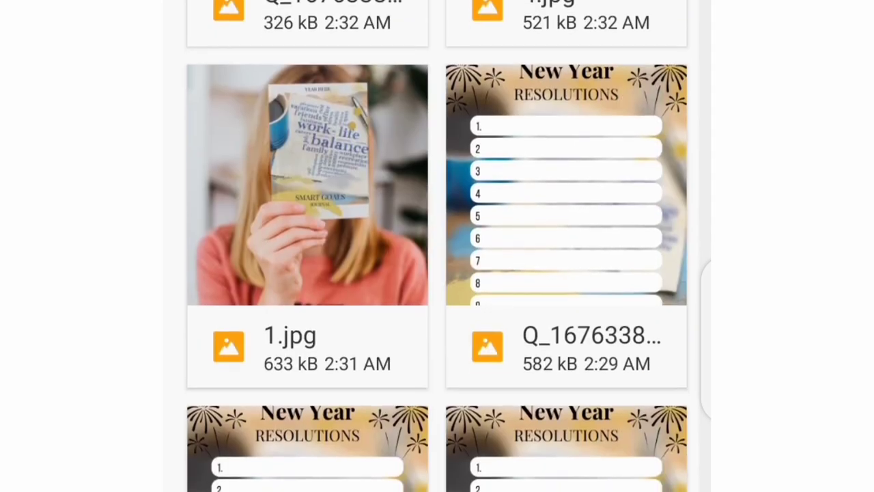
scroll(437, 246, "up", 5)
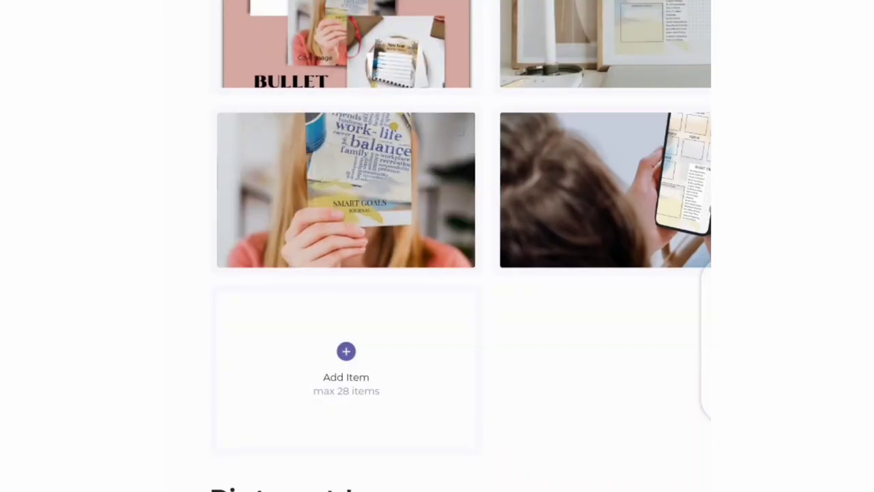
Upload the 463 kB framed habit tracker mockup as the Pinterest image.
scroll(437, 273, "down", 10)
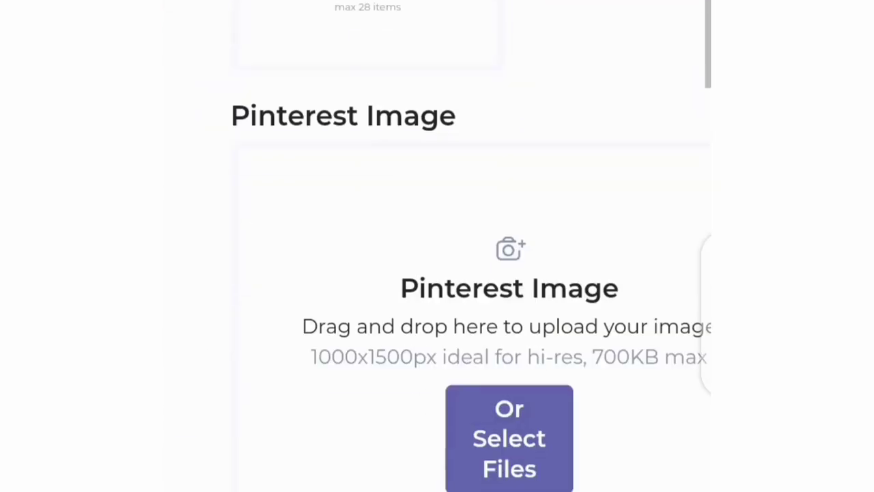
left_click(509, 376)
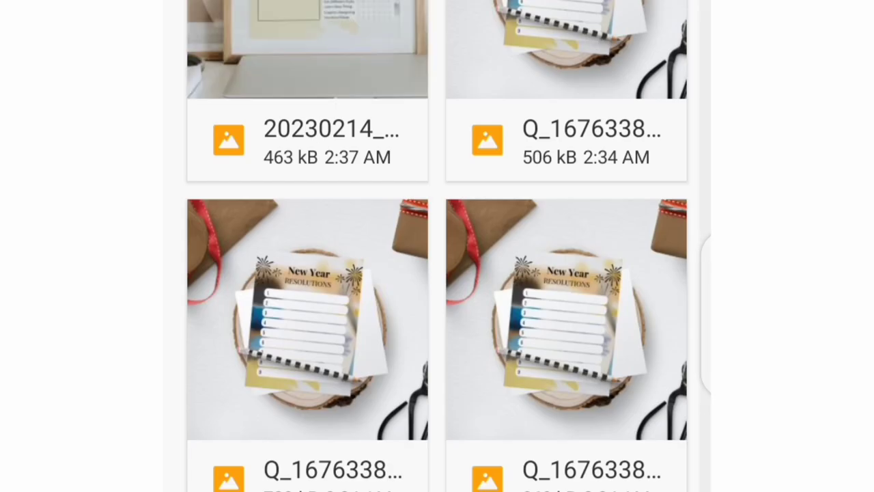
left_click(307, 49)
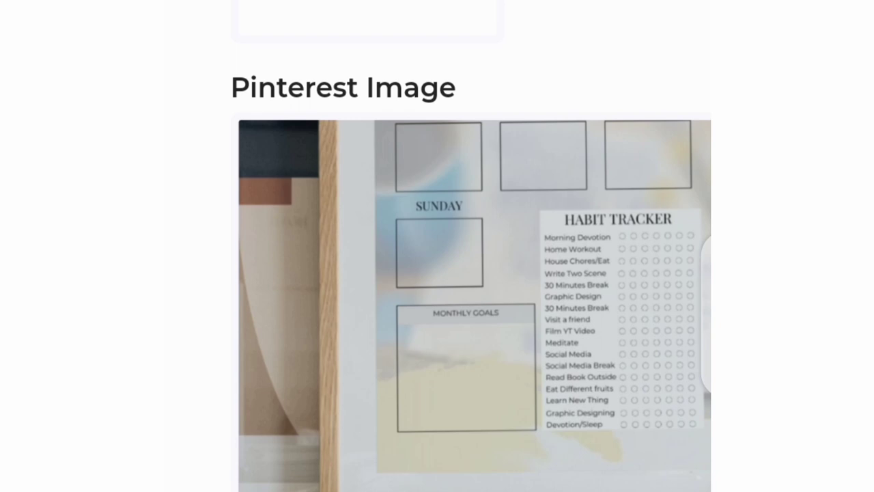
Paste the product description listing the weekly and monthly planners, cover and back pages, affirmation, twelve months planner and printable format.
scroll(437, 273, "down", 5)
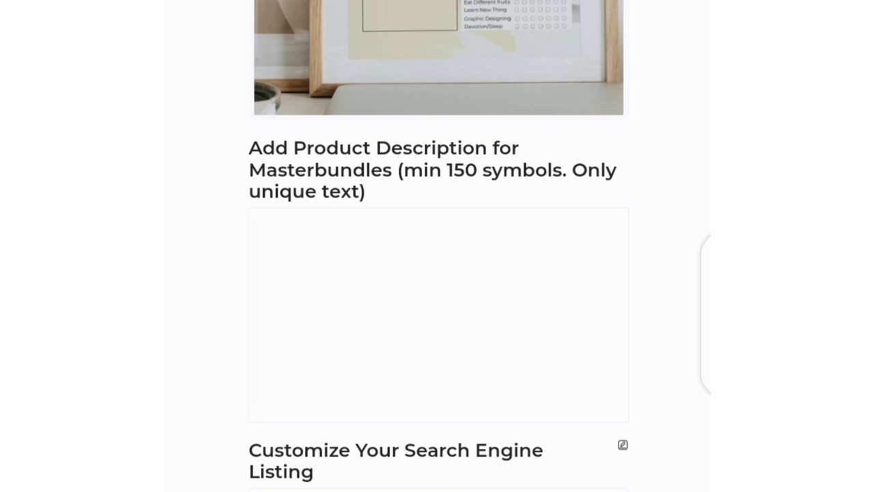
left_click(260, 220)
left_click(260, 165)
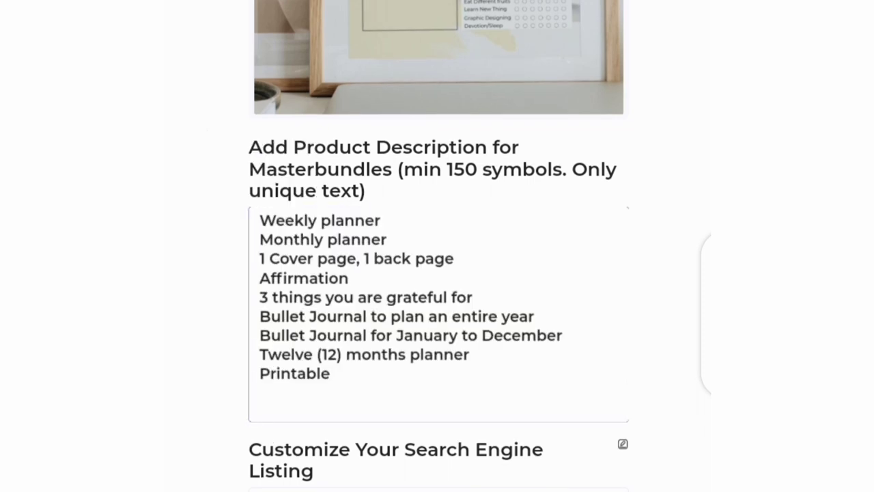
Expand the Templates group in the product's category list.
scroll(438, 273, "down", 5)
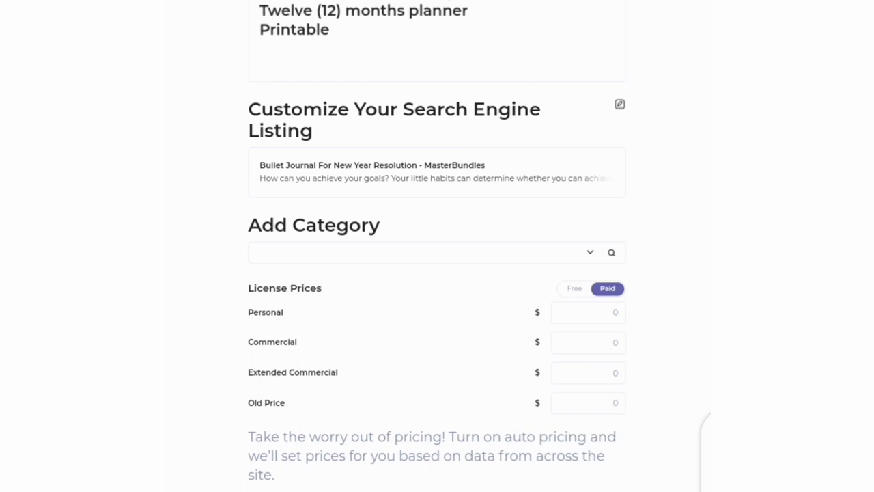
left_click(591, 252)
scroll(435, 331, "up", 2)
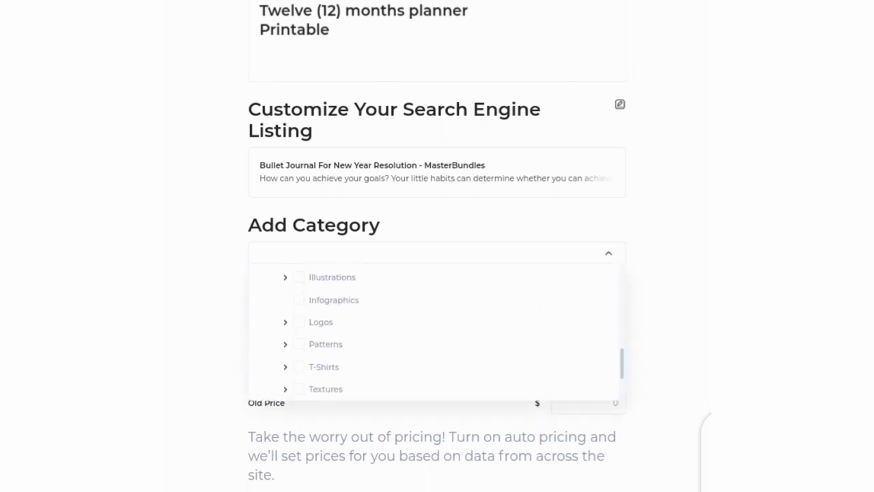
scroll(437, 328, "up", 6)
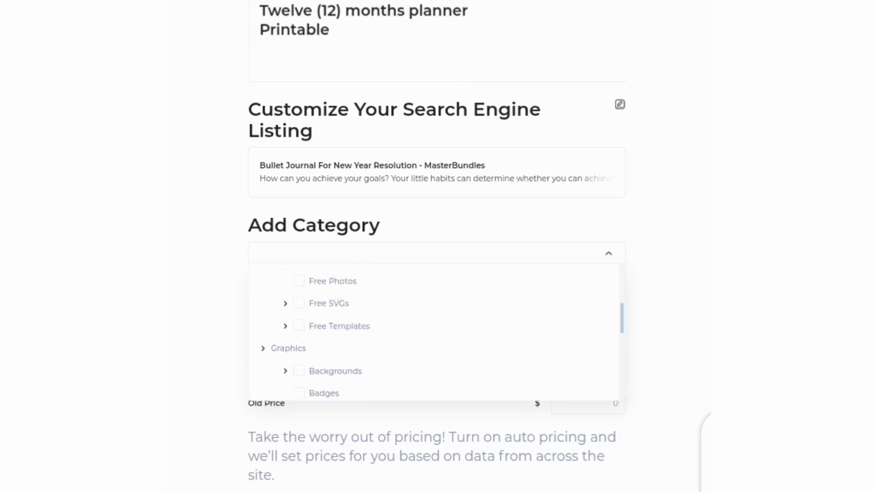
scroll(437, 328, "down", 2)
scroll(437, 328, "up", 2)
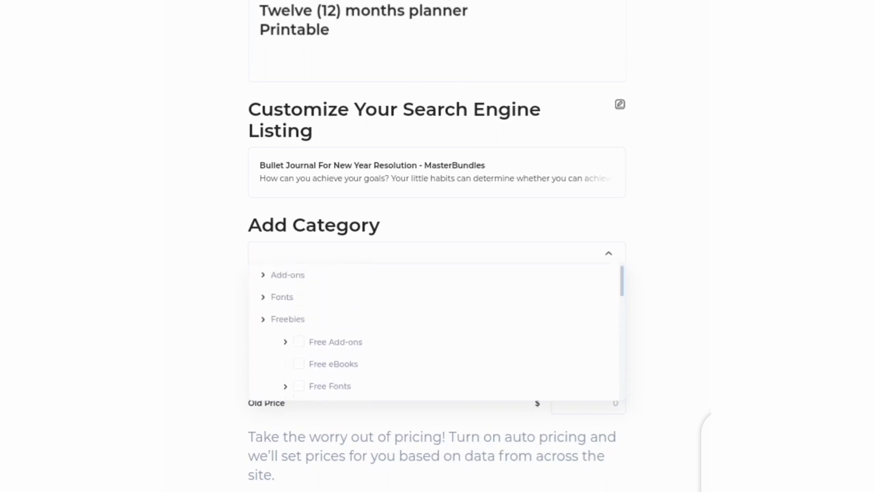
scroll(437, 333, "down", 10)
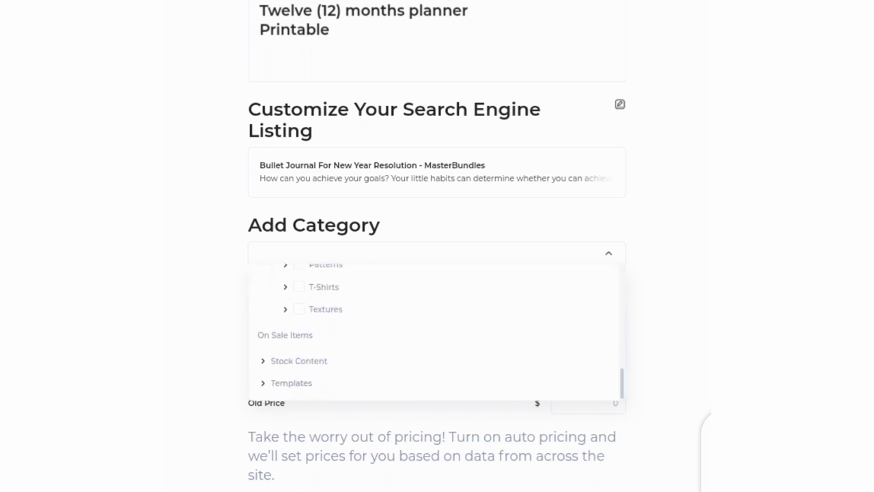
left_click(291, 382)
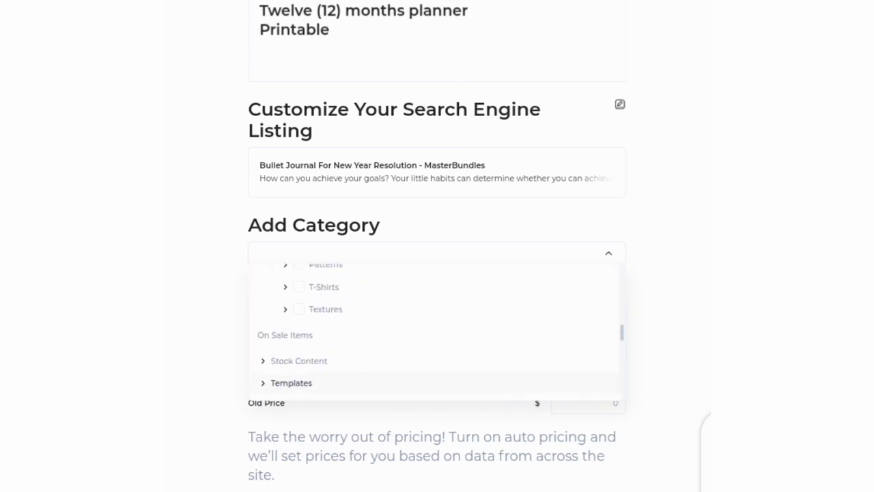
left_click(291, 382)
Assign the Printable category under Templates to the product.
scroll(437, 328, "down", 3)
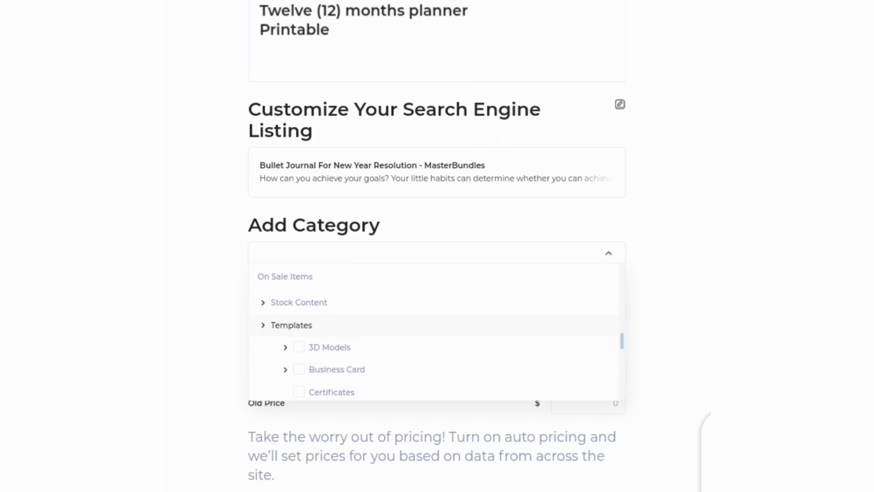
scroll(437, 327, "down", 2)
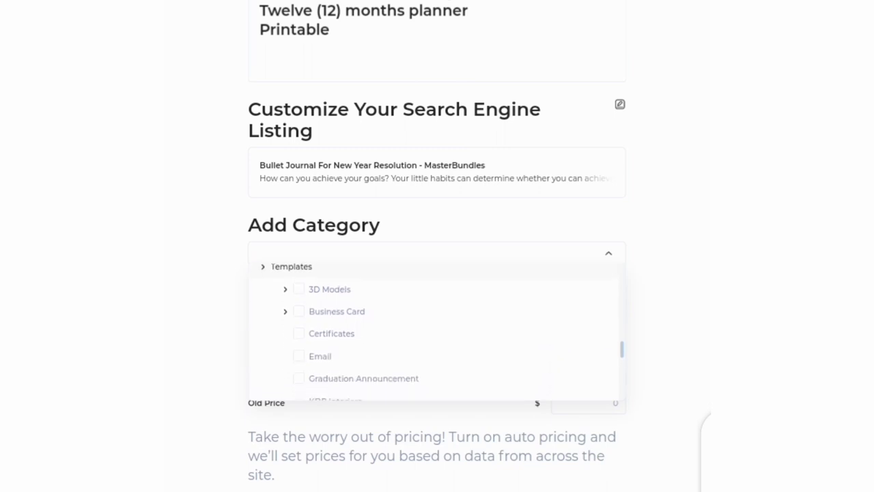
scroll(438, 328, "down", 2)
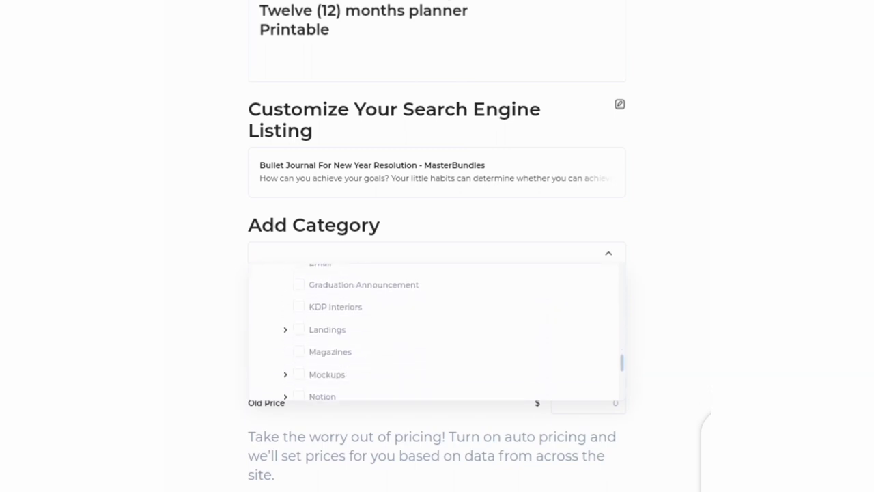
scroll(437, 328, "down", 2)
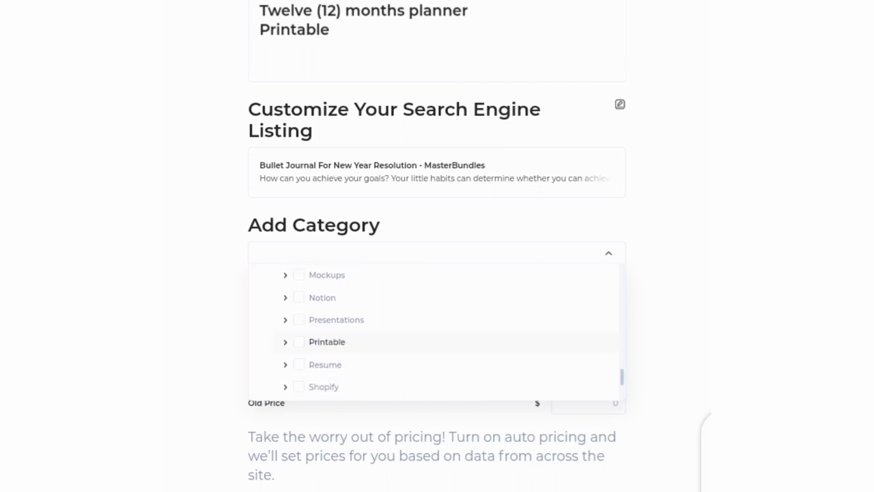
left_click(298, 342)
Add the Planner subcategory under Printable to the product's categories.
scroll(438, 328, "down", 2)
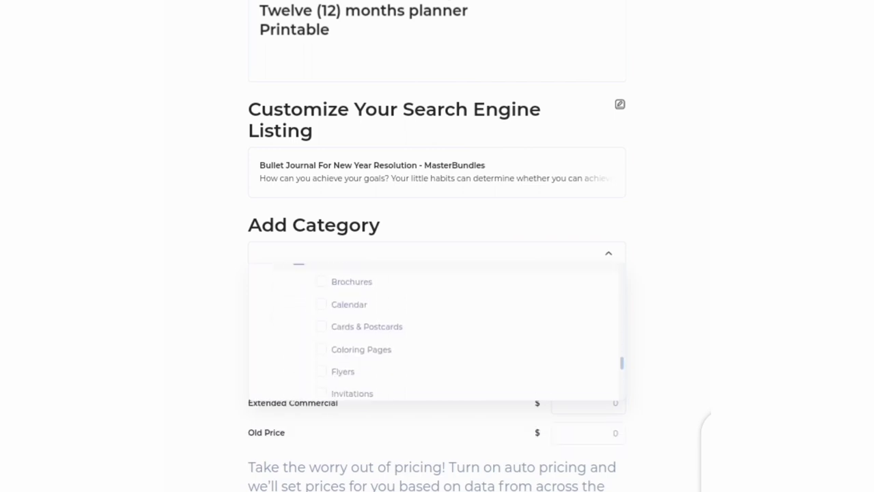
scroll(437, 328, "up", 1)
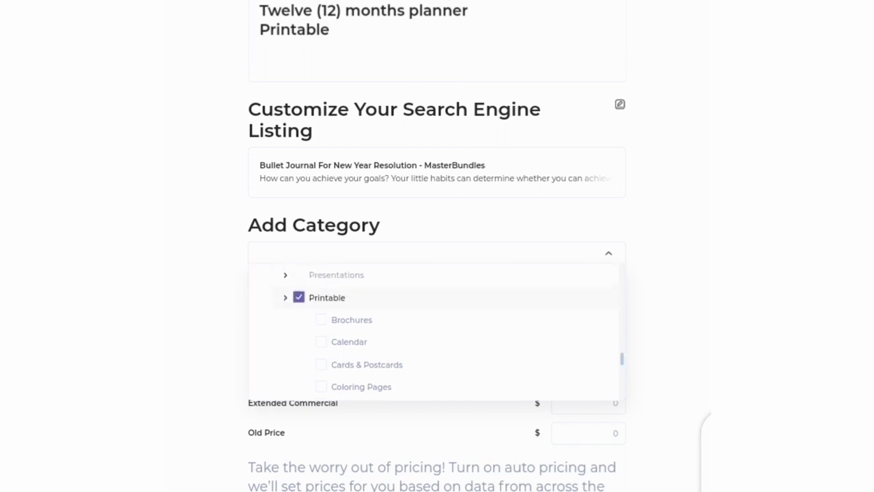
scroll(437, 331, "down", 2)
scroll(437, 331, "down", 3)
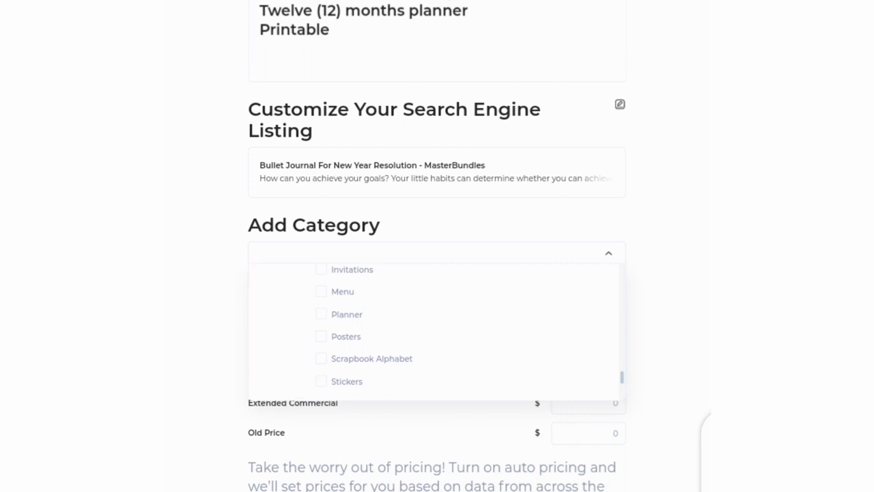
left_click(321, 314)
scroll(342, 314, "down", 1)
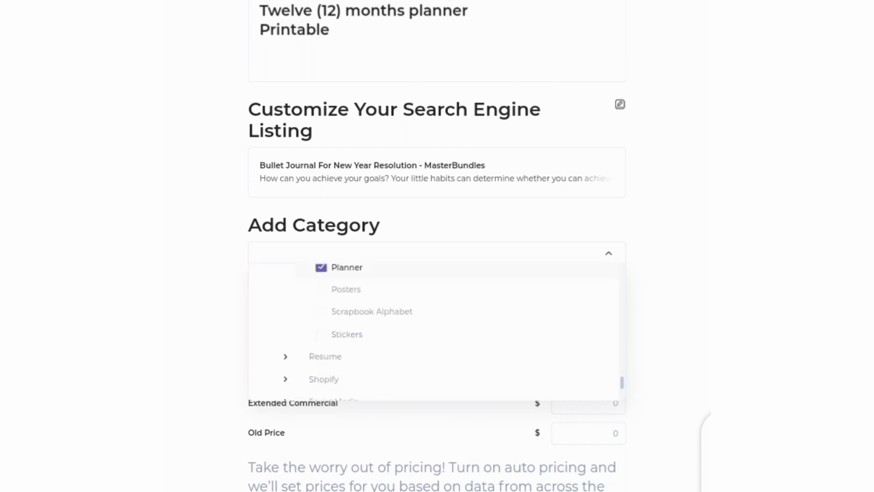
scroll(437, 332, "up", 1)
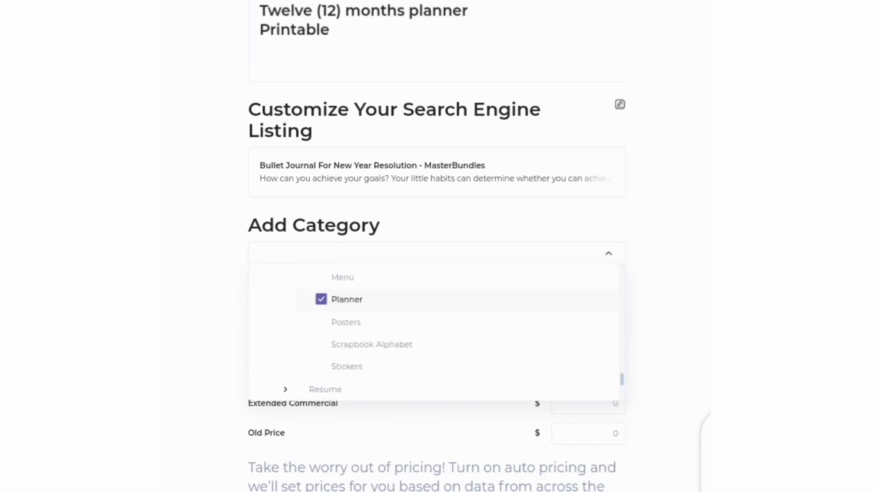
scroll(437, 331, "up", 3)
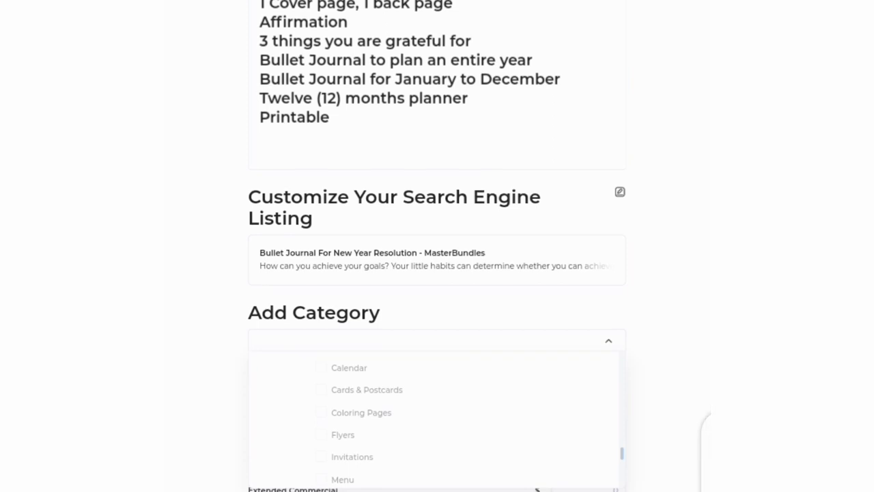
Close the category list and select JPEG and JPG as the product's file types.
key("Escape")
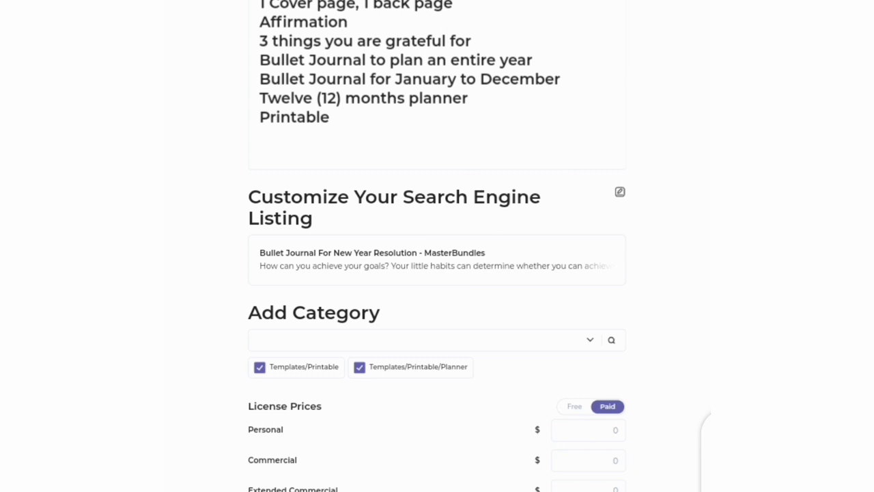
scroll(437, 246, "down", 2)
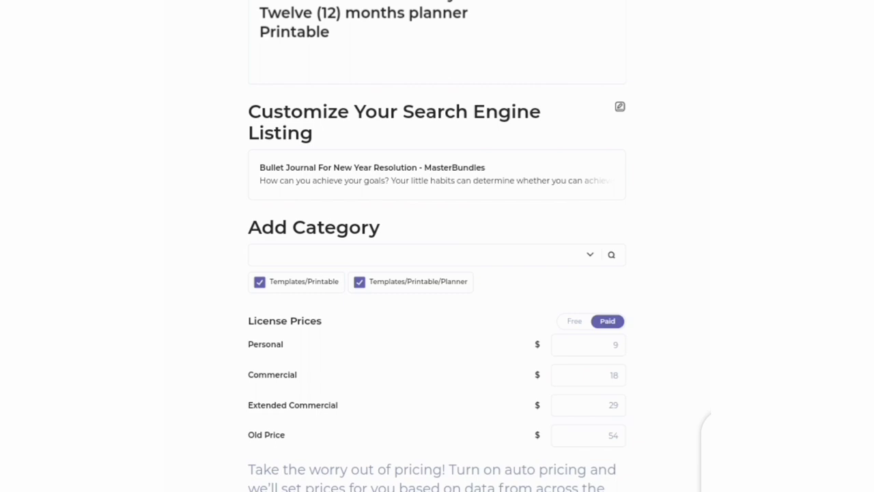
scroll(437, 273, "down", 3)
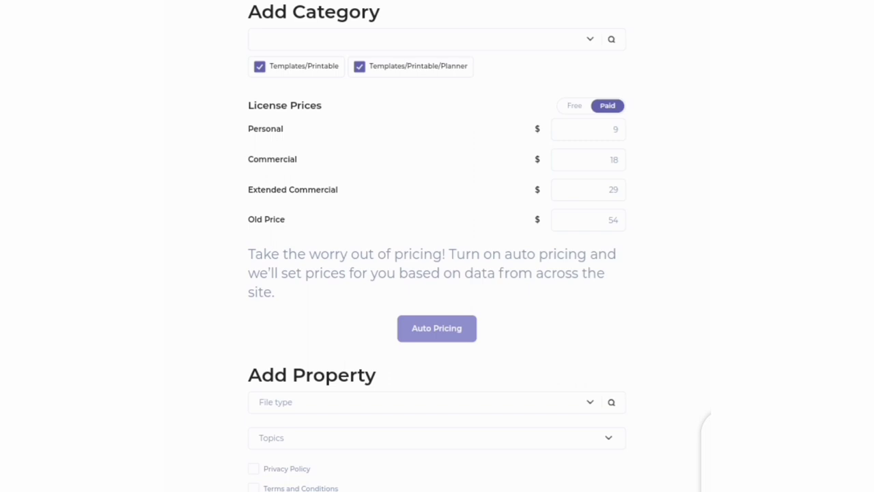
left_click(437, 402)
scroll(438, 273, "down", 4)
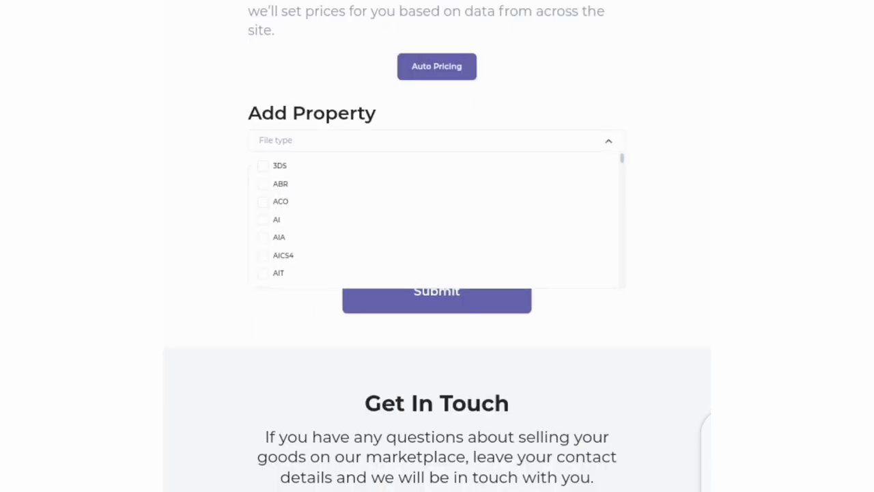
scroll(437, 219, "down", 2)
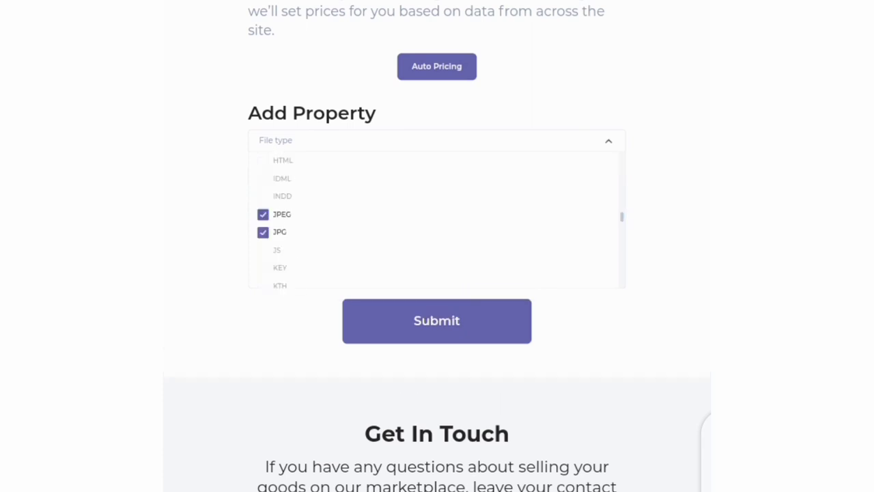
left_click(263, 214)
scroll(437, 219, "up", 2)
scroll(437, 219, "down", 3)
scroll(437, 219, "down", 3)
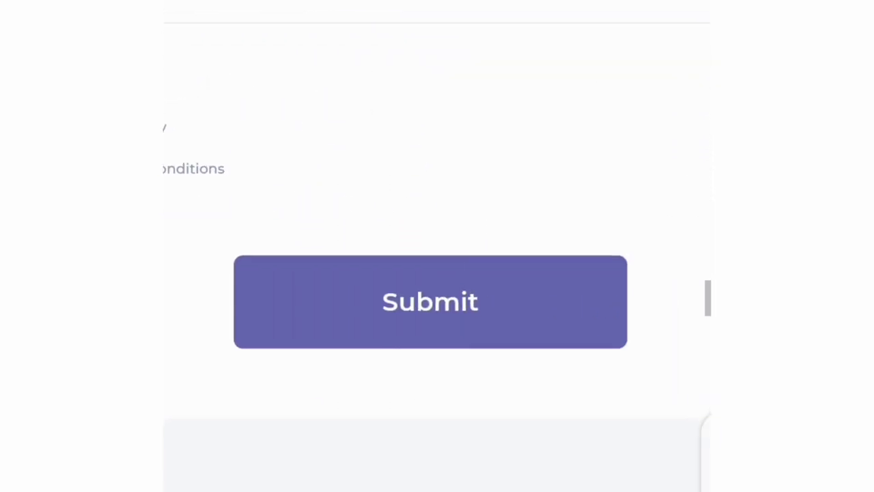
scroll(437, 246, "up", 4)
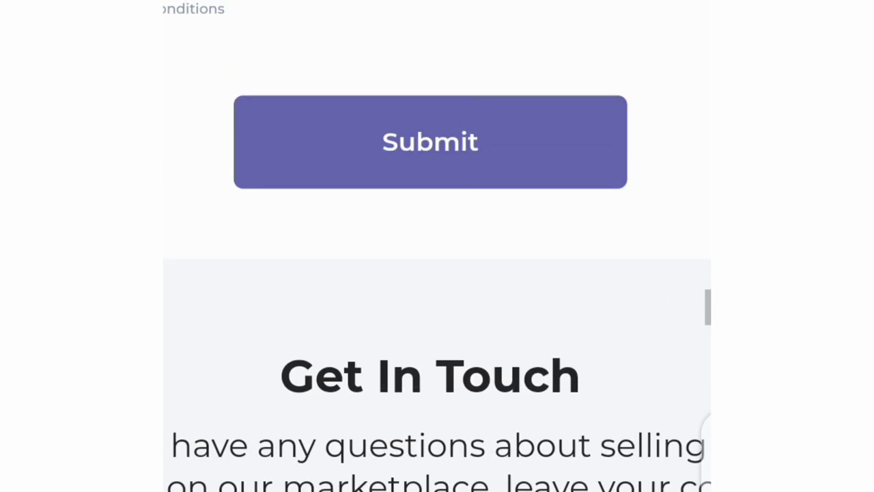